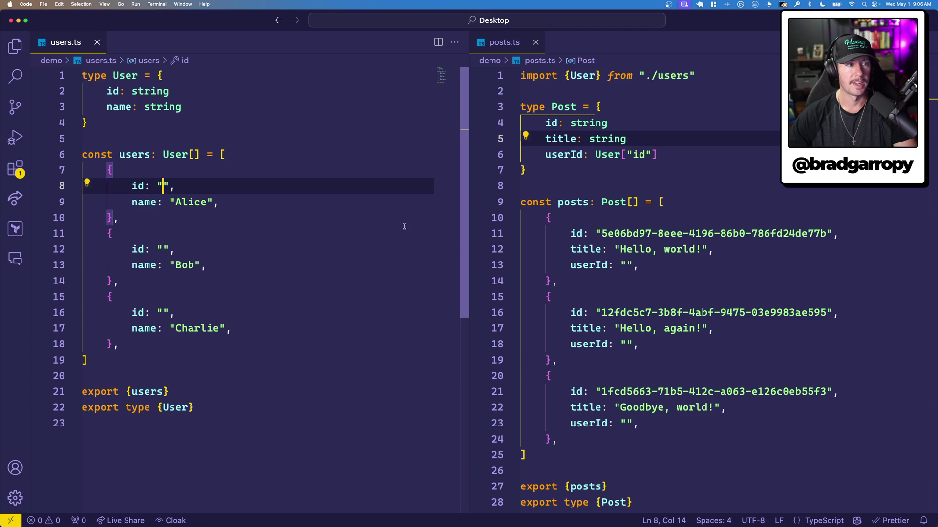
Step: Edit Alice's empty id quotes and dismiss the suggested placeholder id
key(End)
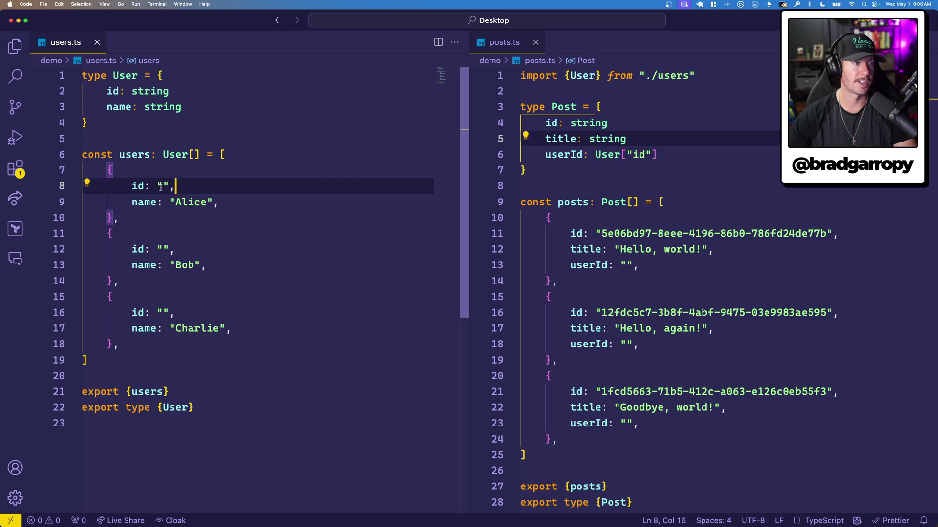
key(Left)
key(Left)
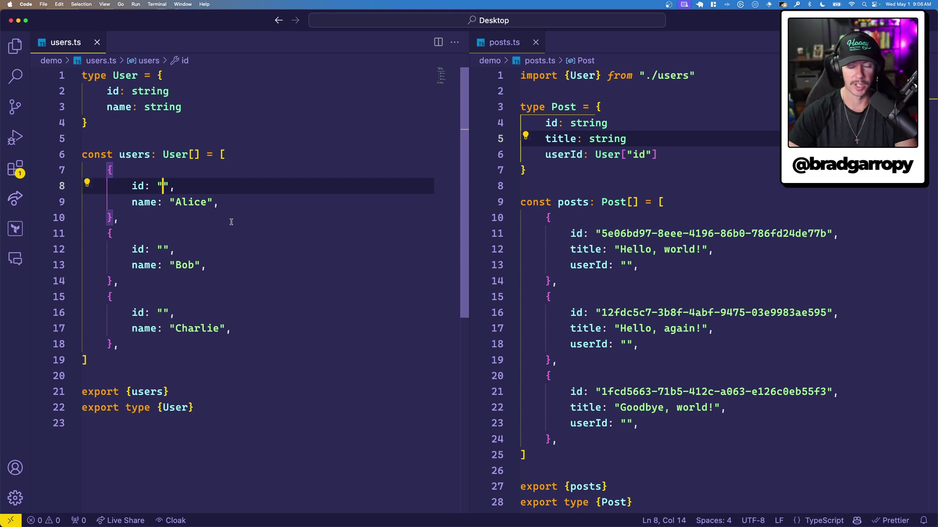
key(BackSpace)
text(")
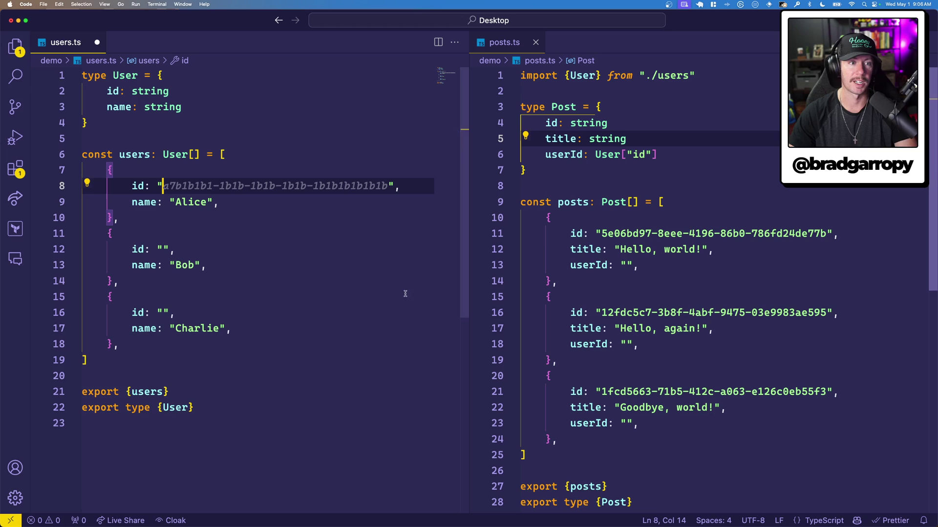
key(Escape)
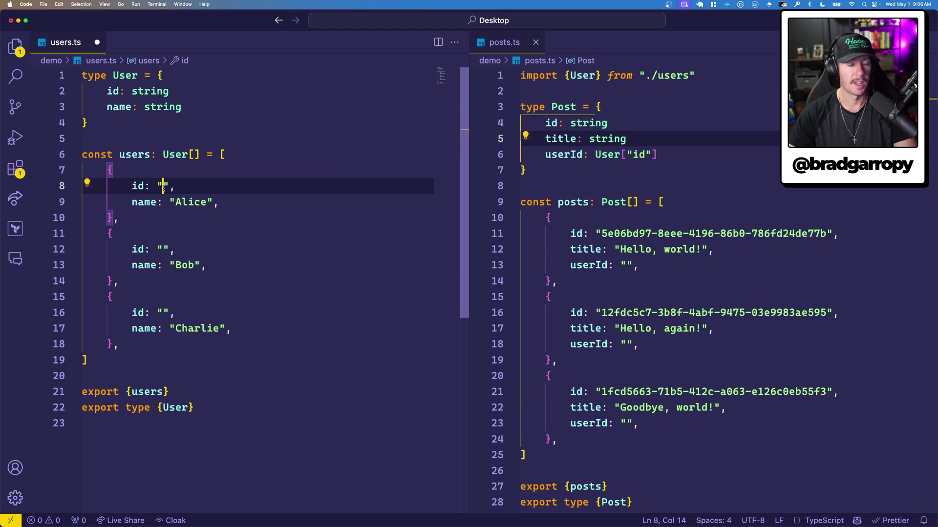
Step: Generate a plain UUID with Raycast and paste it as Alice's id
key(alt+space)
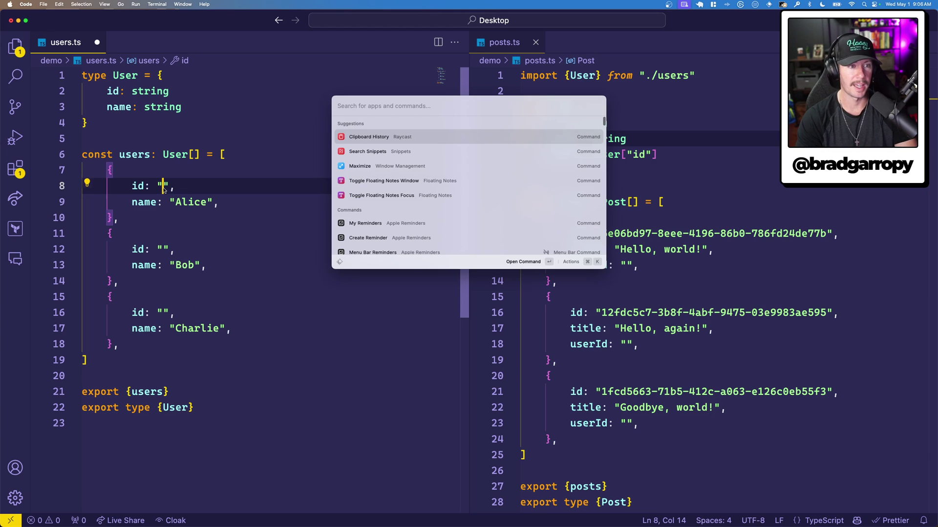
text(uuid)
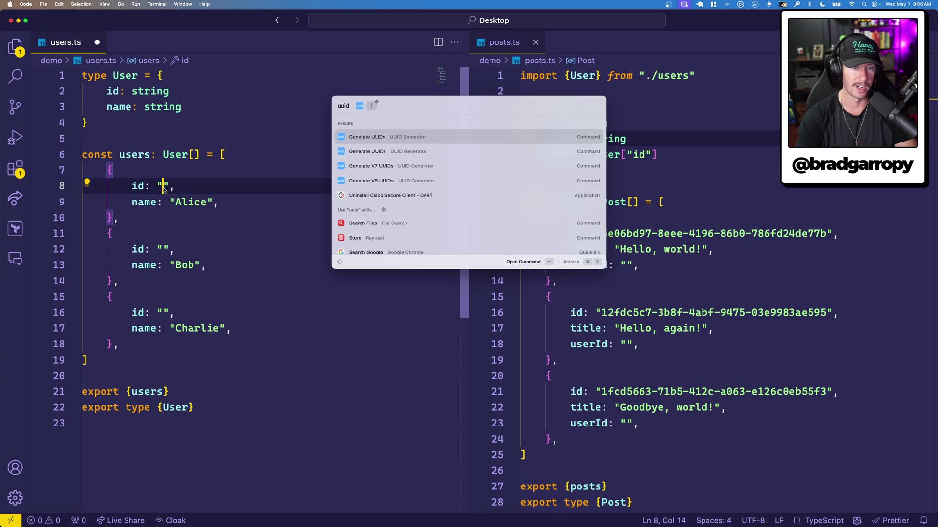
key(Down)
key(Down)
key(Down)
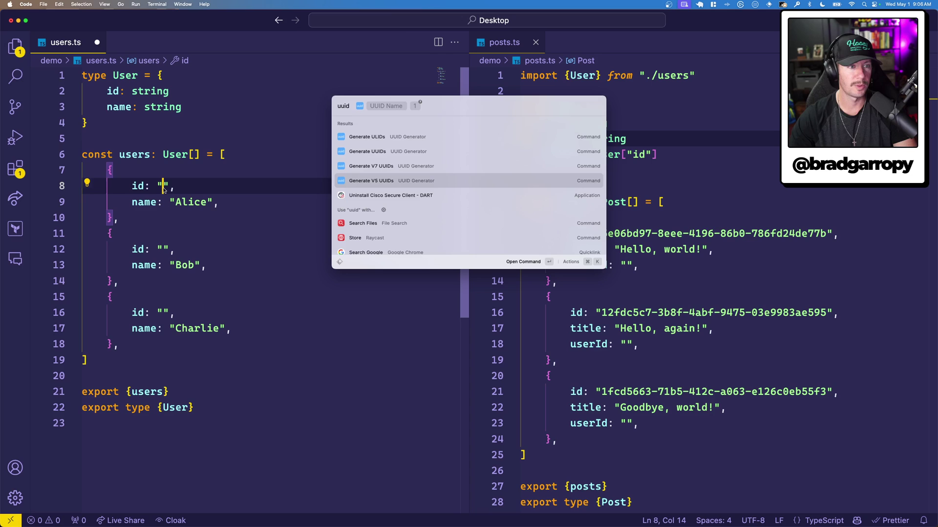
key(Up)
key(Up)
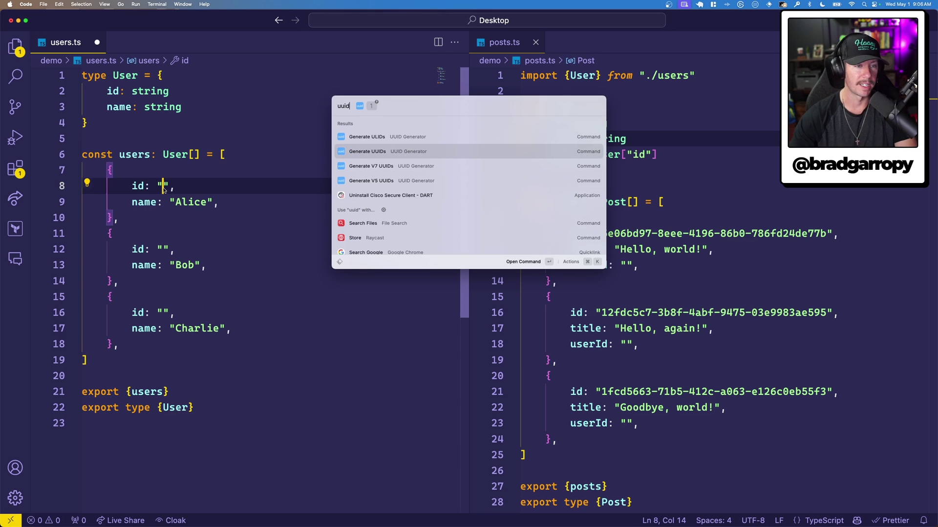
key(Return)
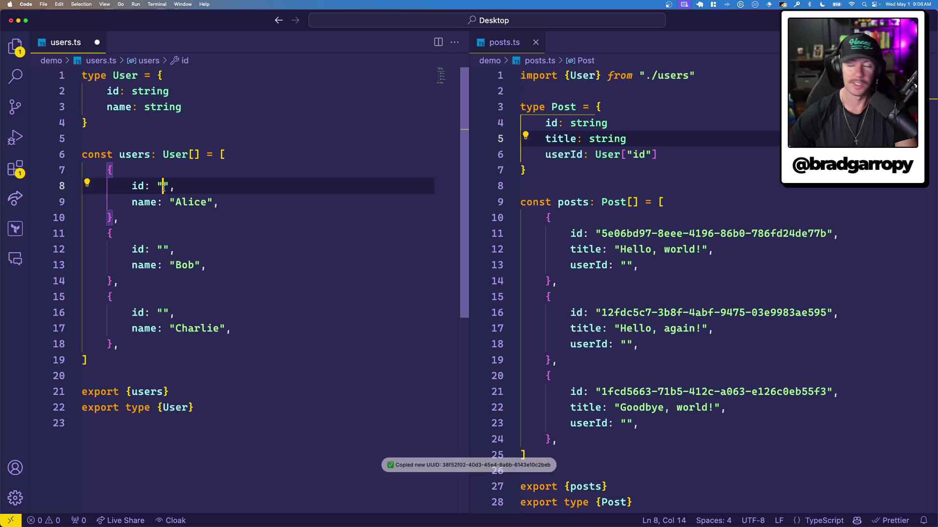
text(38f52f02-40d3-45e4-8a6b-6143e10c2beb)
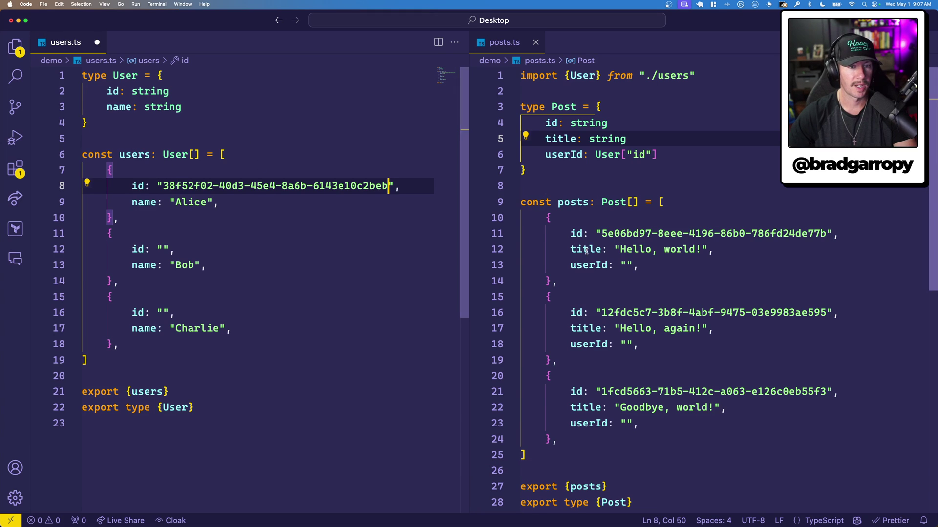
Step: Paste the same UUID as the first post's userId in posts.ts
click(625, 265)
text(38f52f02-40d3-45e4-8a6b-6143e10c2beb)
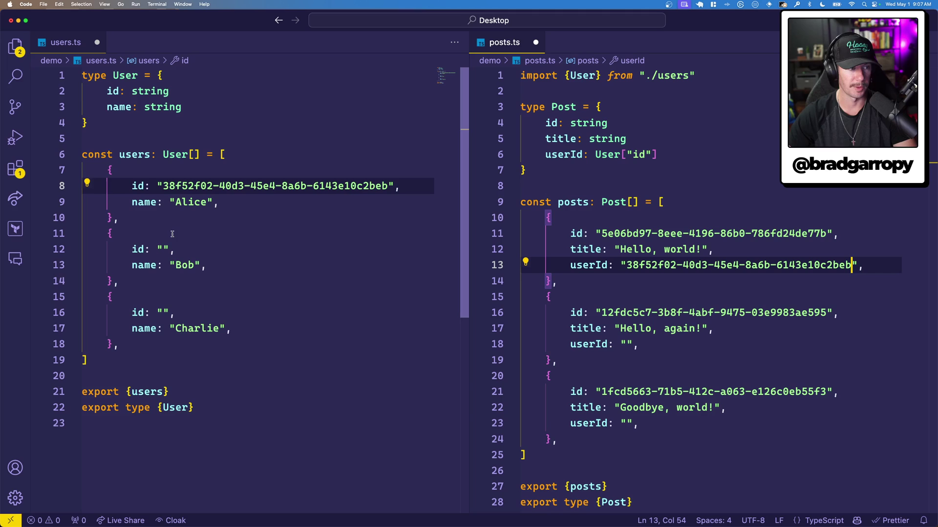
click(198, 221)
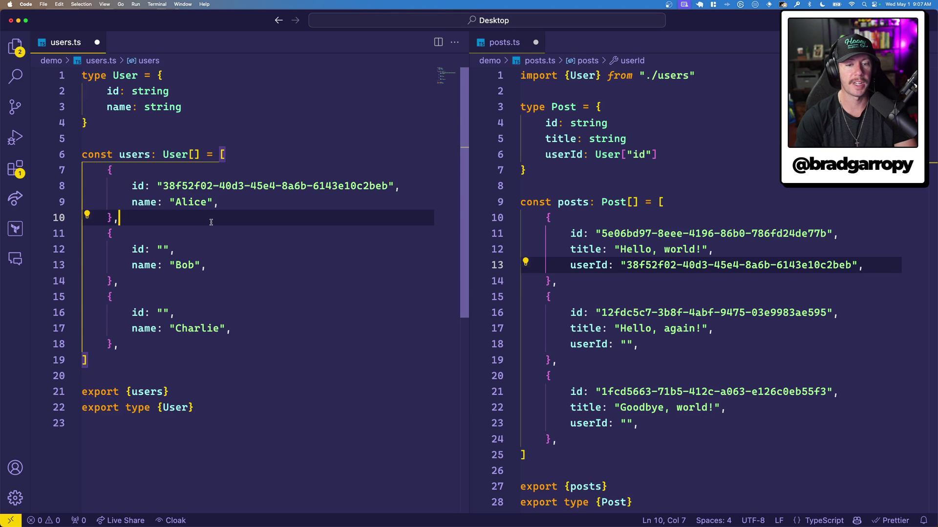
Step: Browse the UUID generation commands in the Raycast launcher
key(super+space)
text(uuid)
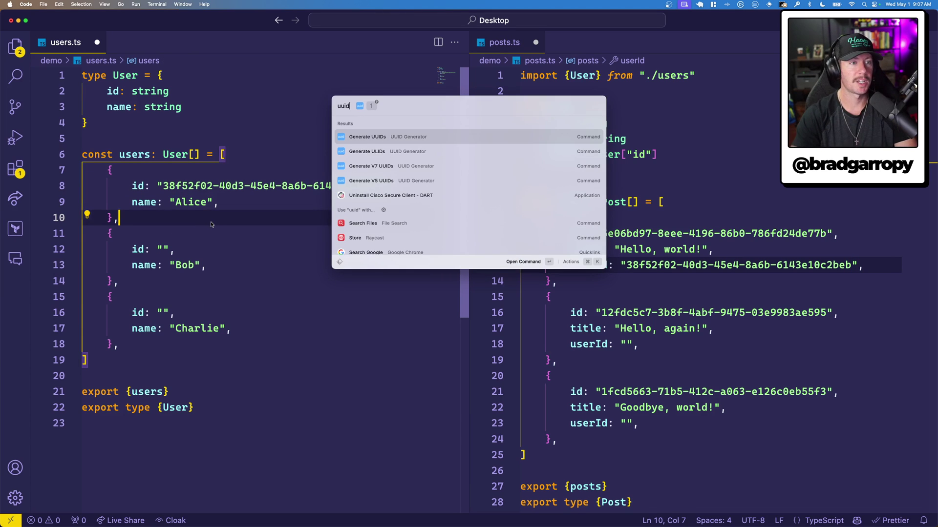
key(Down)
key(Down)
key(Down)
key(Down)
key(Up)
key(Up)
key(Up)
key(Down)
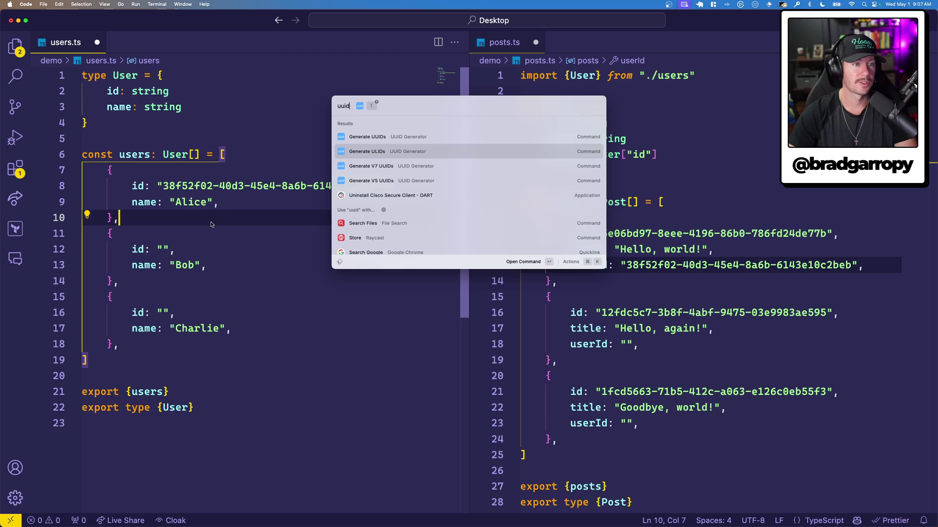
key(Down)
key(Down)
key(Up)
key(Up)
key(Up)
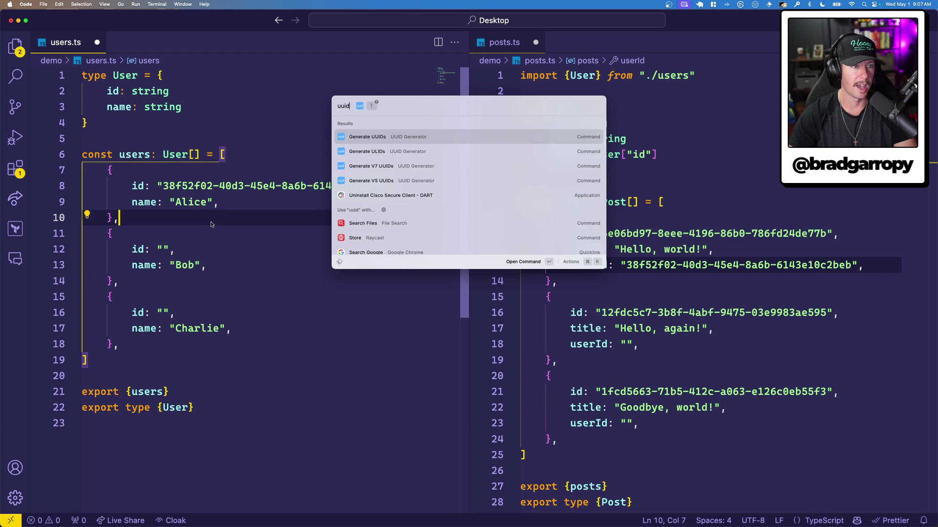
key(Down)
key(Down)
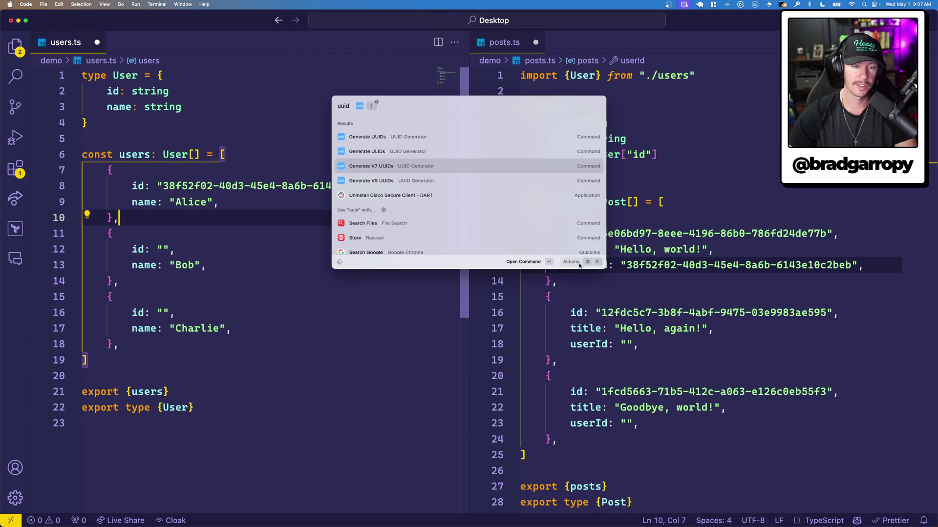
Step: Disable the ULID, V5 and V7 commands in the UUID Generator extension settings
click(579, 262)
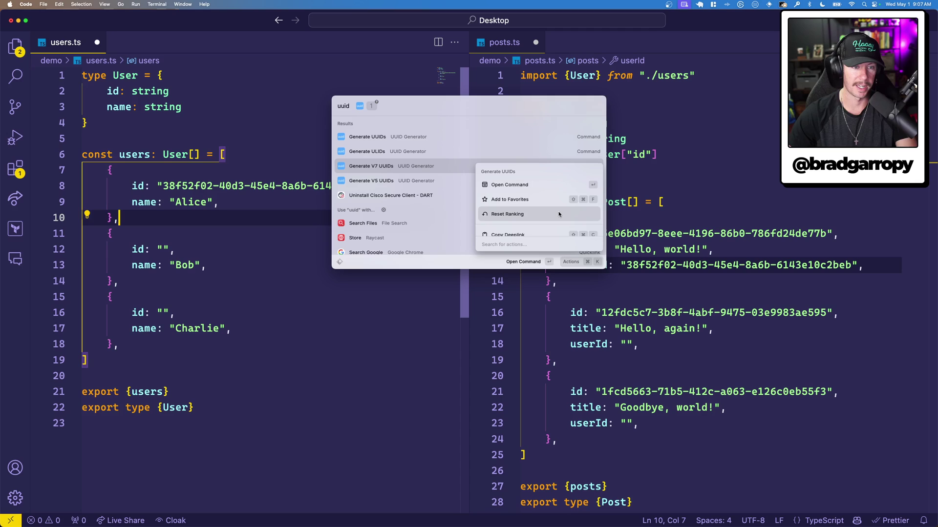
scroll(553, 216, down, 1)
scroll(543, 222, down, 2)
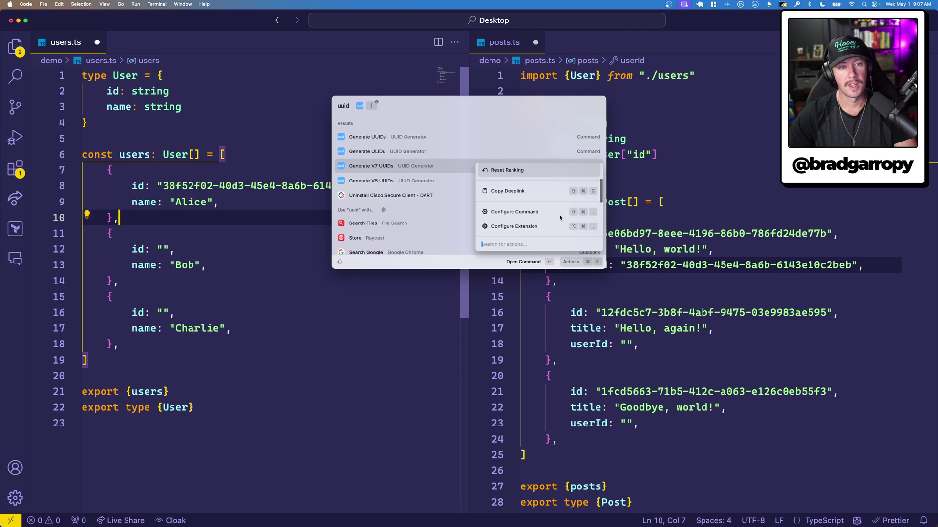
click(533, 228)
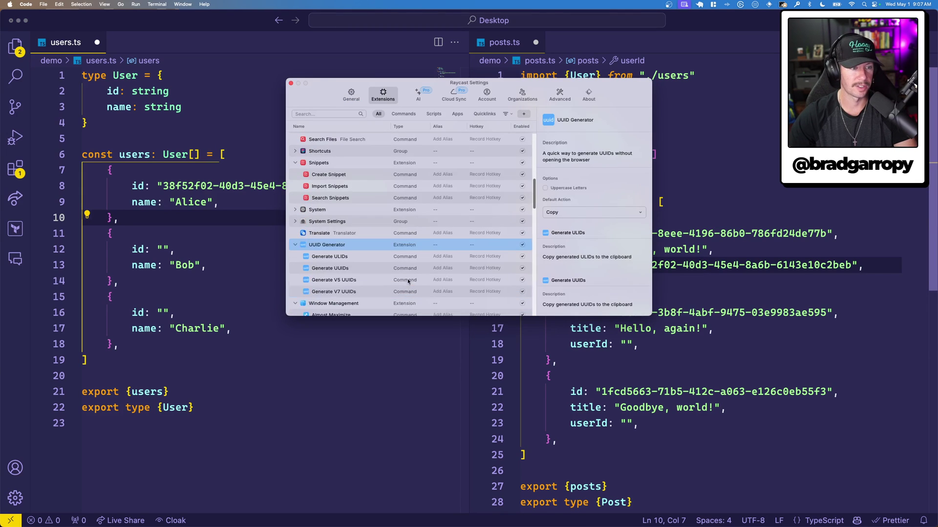
scroll(337, 272, down, 2)
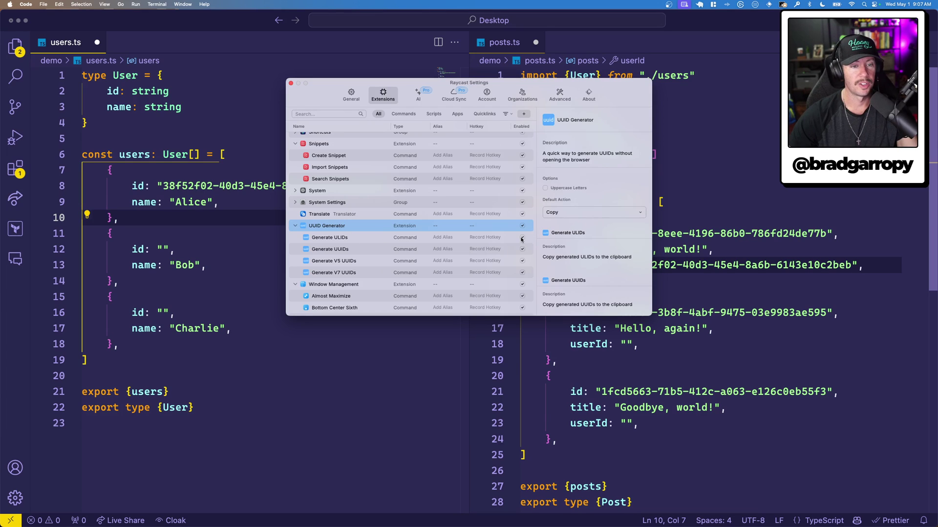
click(522, 273)
click(523, 238)
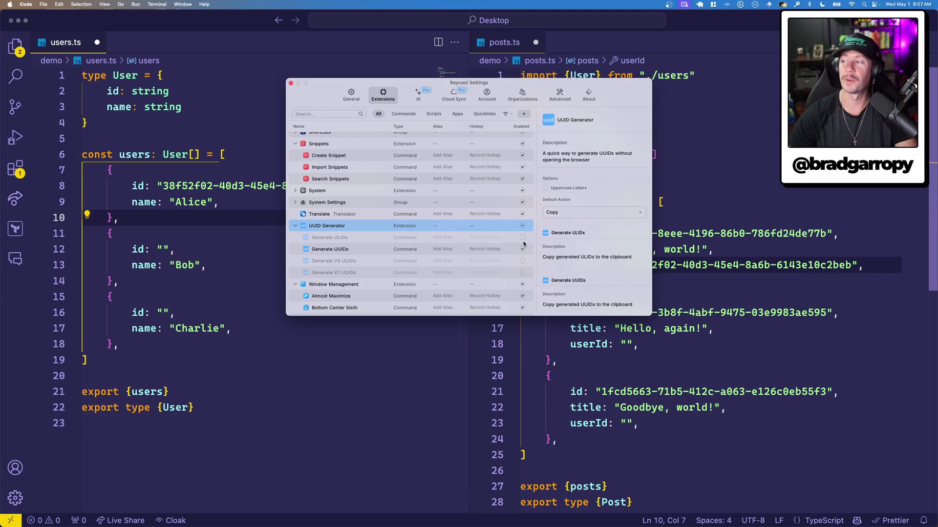
click(290, 82)
click(164, 249)
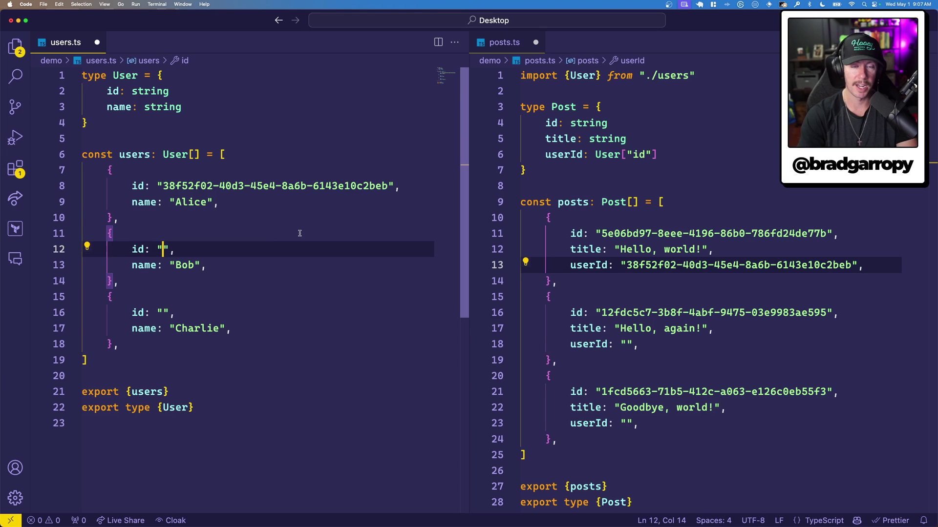
Step: Generate a UUID for Bob's id and reuse it as the second post's userId
key(alt+space)
text(uuid)
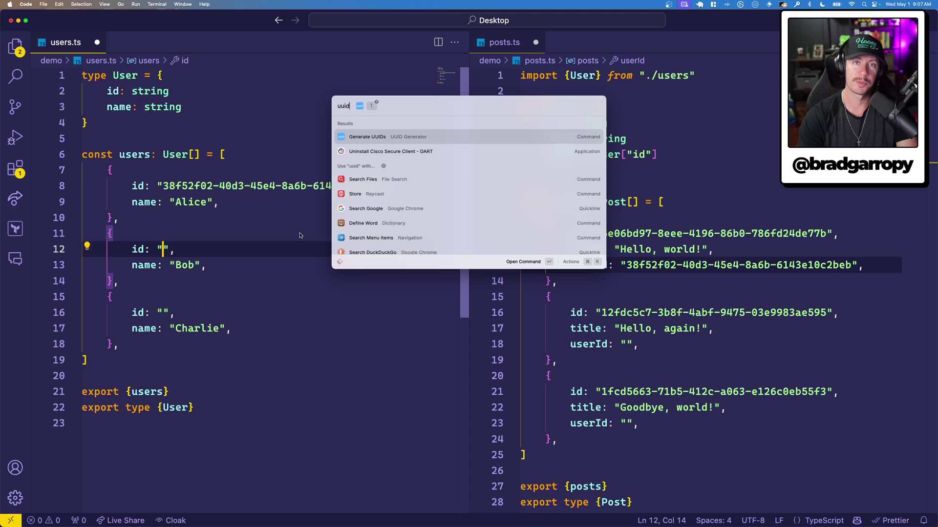
key(Return)
key(Return)
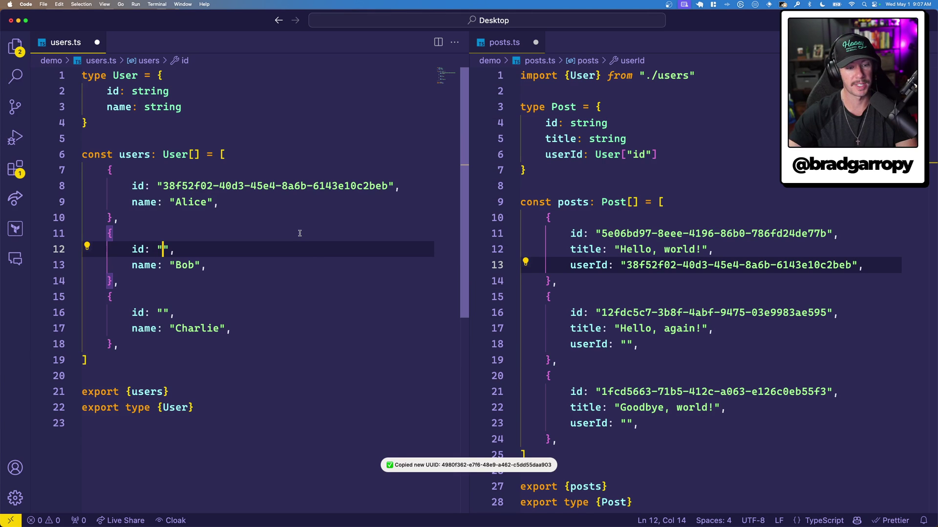
text(4980f362-e7f6-48e9-a462-c5dd55daa903)
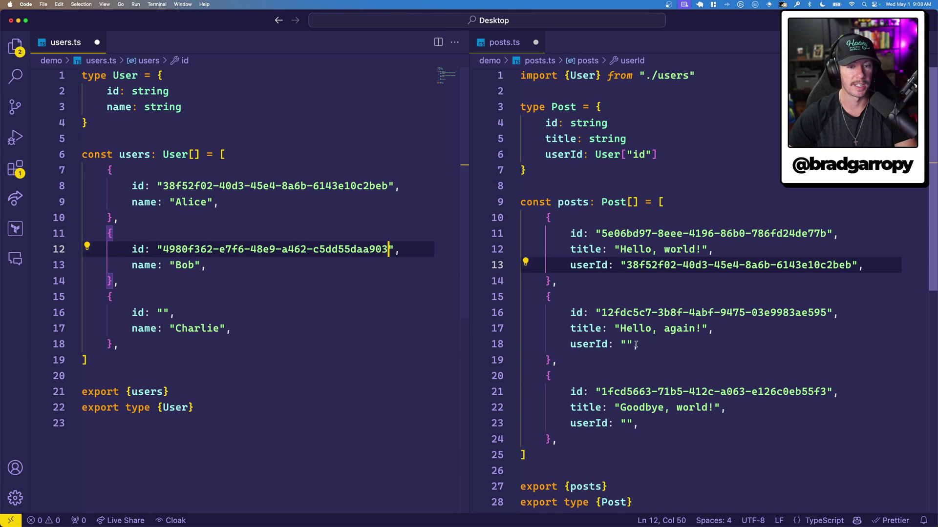
click(627, 344)
text(4980f362-e7f6-48e9-a462-c5dd55daa903)
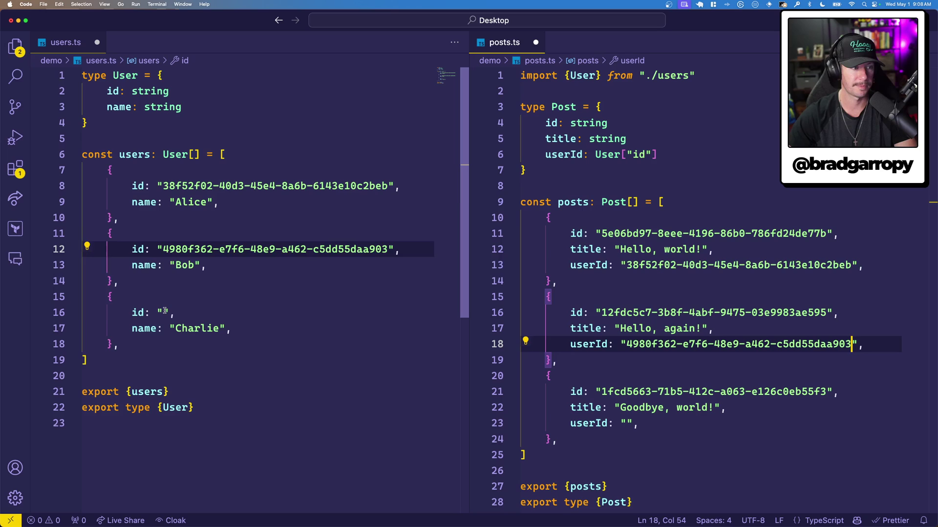
Step: Fill Charlie's id with another Raycast-generated UUID
click(163, 313)
mouse_move(586, 408)
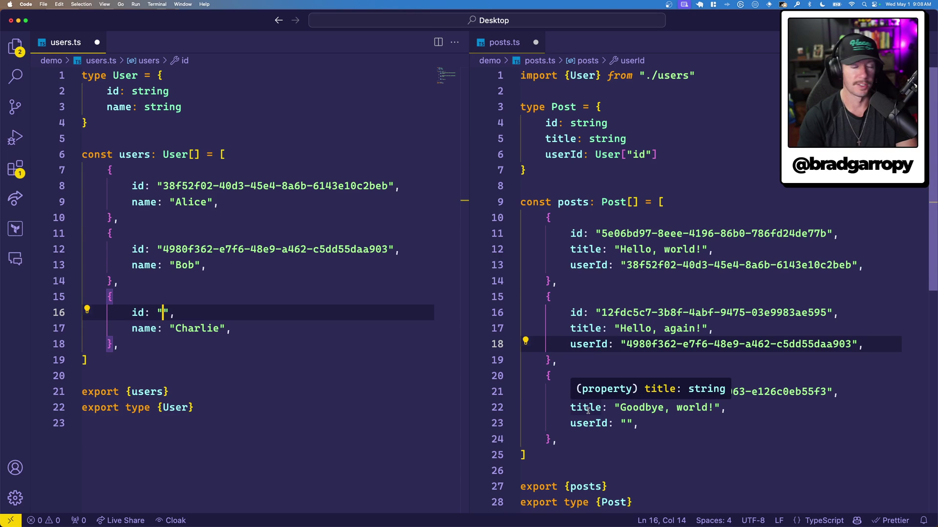
key(alt+space)
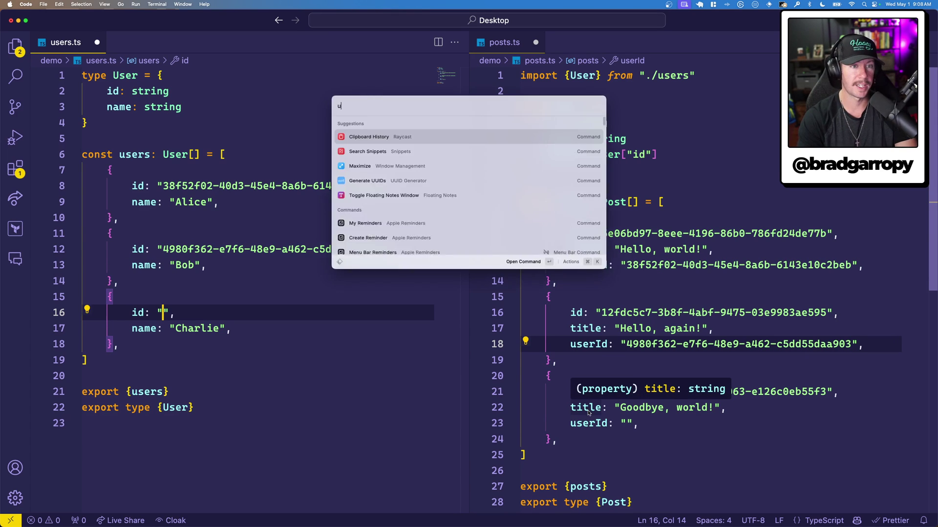
key(Return)
text(763b6f93-fd12-4af7-95d0-d20a92d144d2)
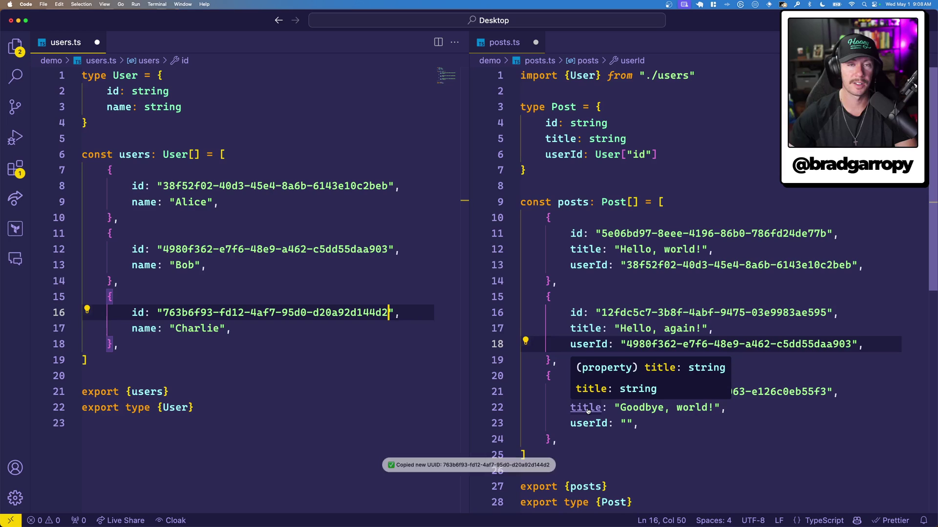